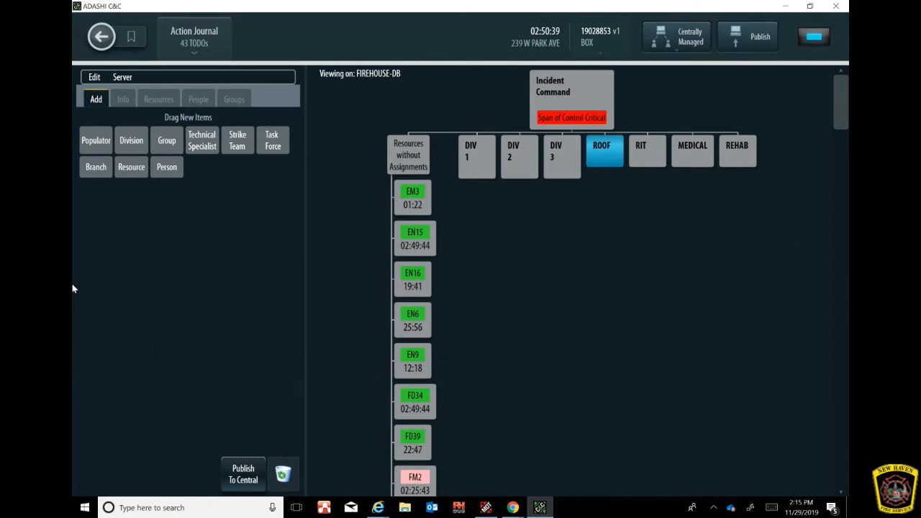
# Step: Move unassigned resources EM3 into MEDICAL and EN15 into DIV 1, each as a subordinate
pyautogui.moveTo(412, 196); pyautogui.dragTo(695, 152)
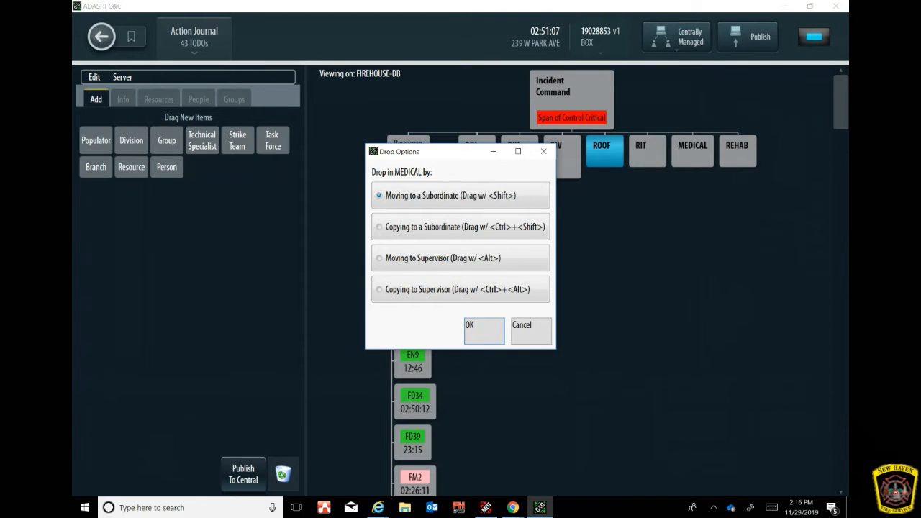
pyautogui.press('Return')
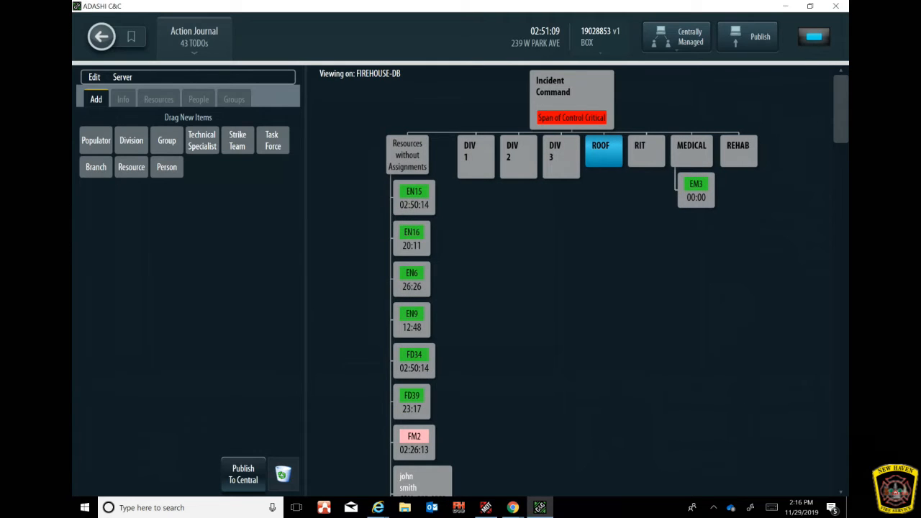
pyautogui.moveTo(424, 197); pyautogui.dragTo(472, 158)
pyautogui.press('Return')
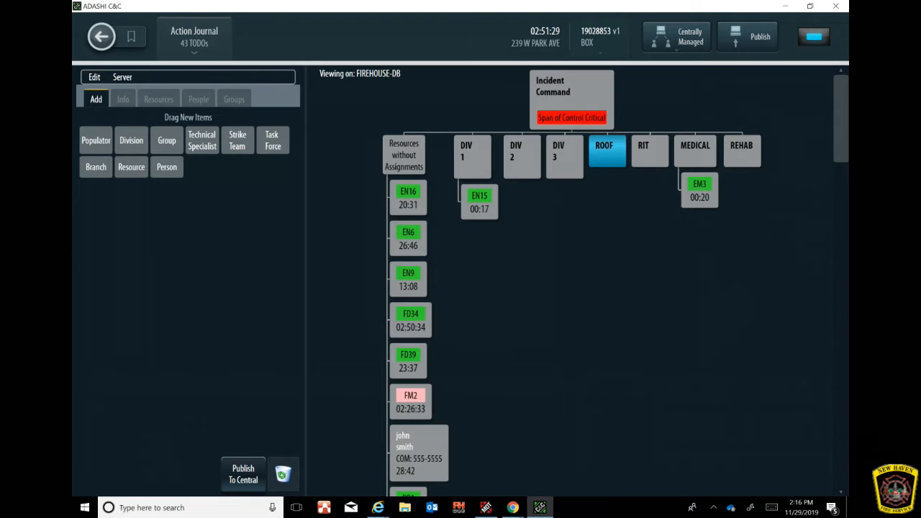
# Step: Filter the resources by "r" and move RQ1 into DIV 1 as a subordinate
pyautogui.moveTo(836, 131); pyautogui.dragTo(835, 250)
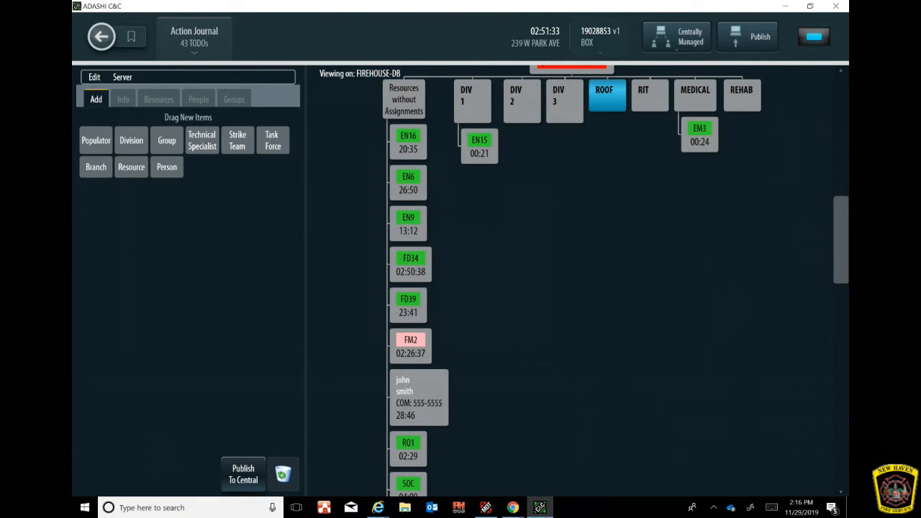
pyautogui.click(159, 99)
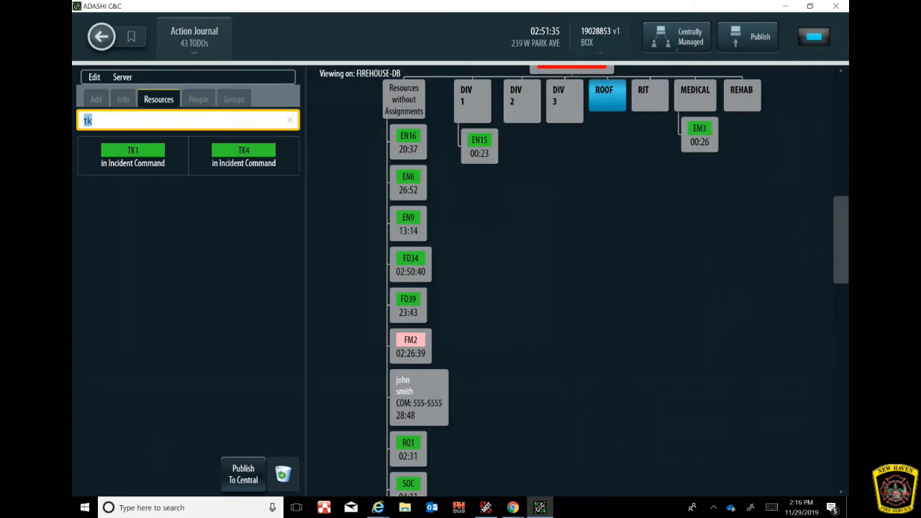
pyautogui.press('BackSpace')
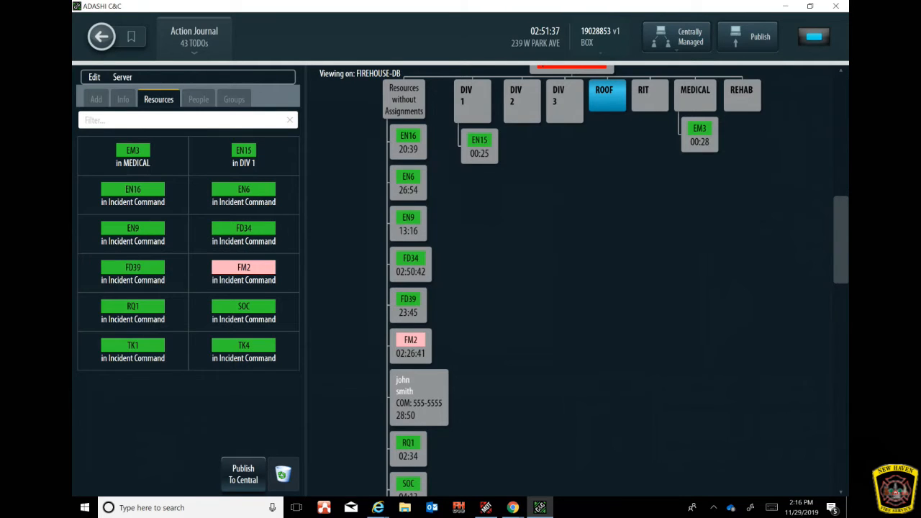
pyautogui.write('r')
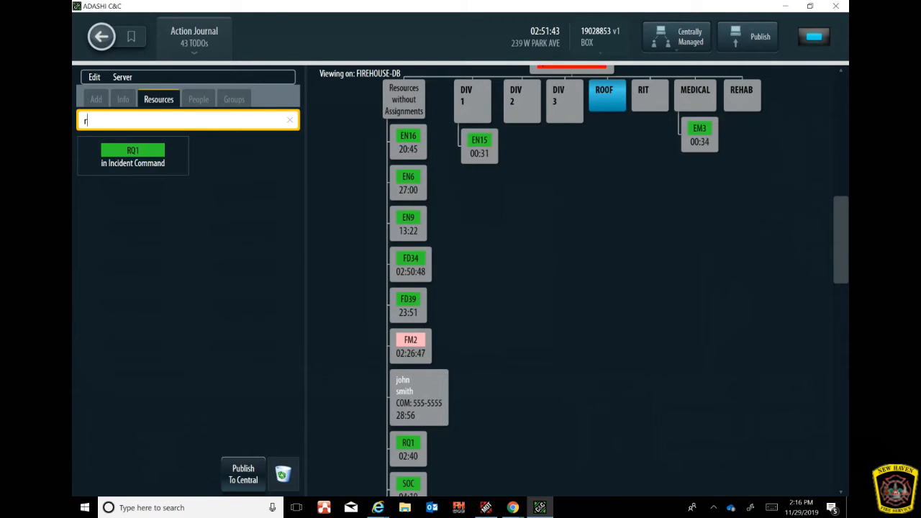
pyautogui.moveTo(138, 154); pyautogui.dragTo(467, 110)
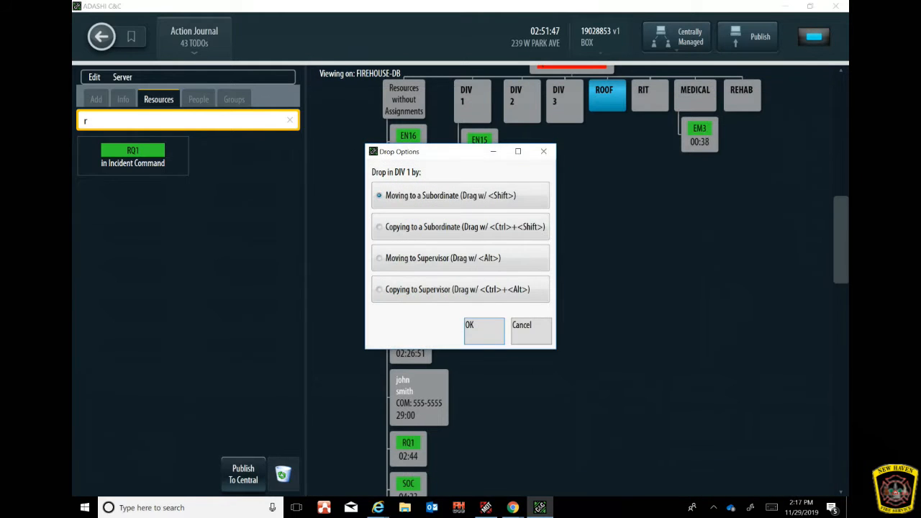
pyautogui.press('Return')
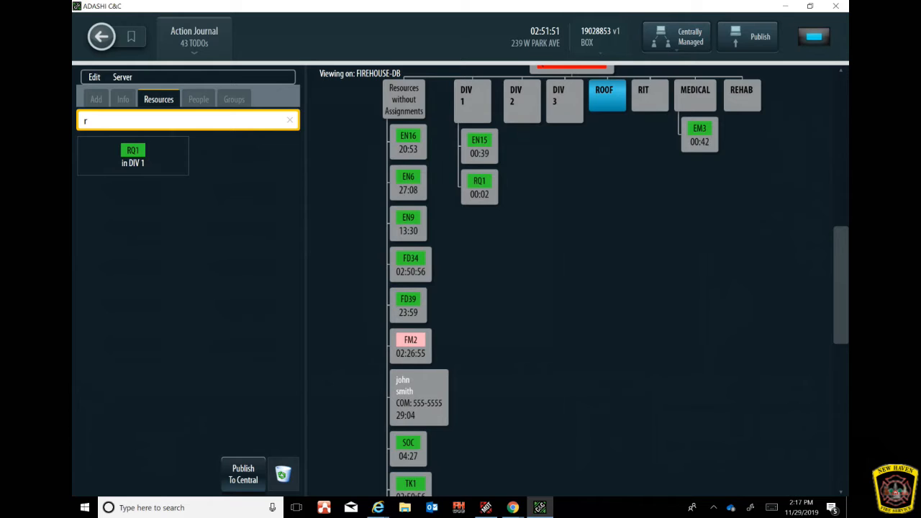
# Step: Copy RQ1 from DIV 1 into DIV 2 as a subordinate
pyautogui.moveTo(481, 189); pyautogui.dragTo(524, 114)
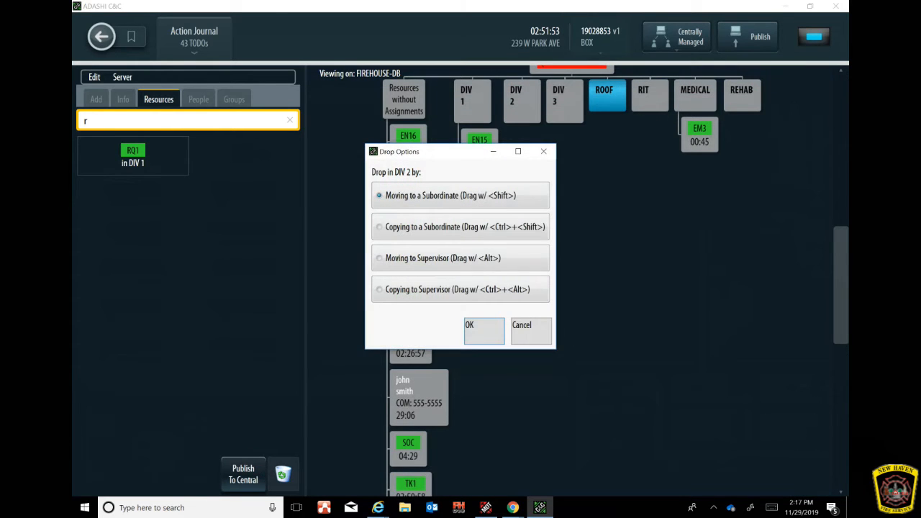
pyautogui.click(460, 226)
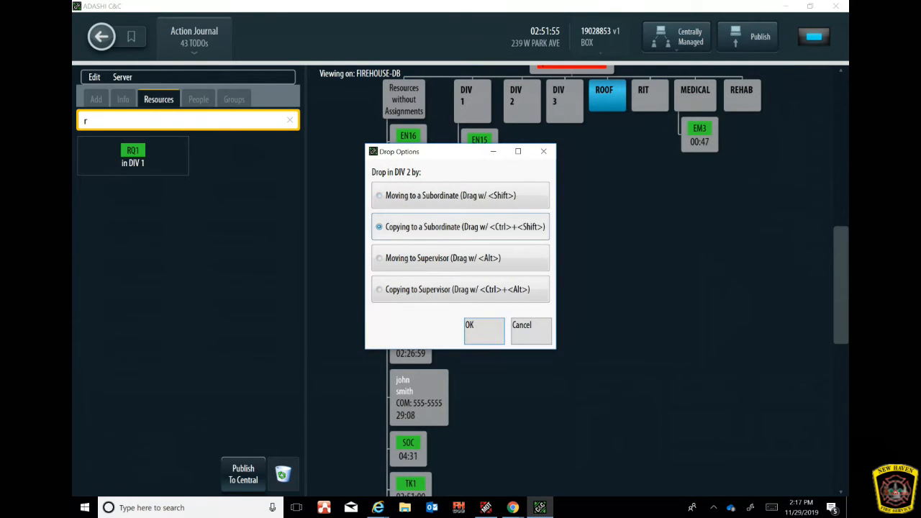
pyautogui.click(483, 330)
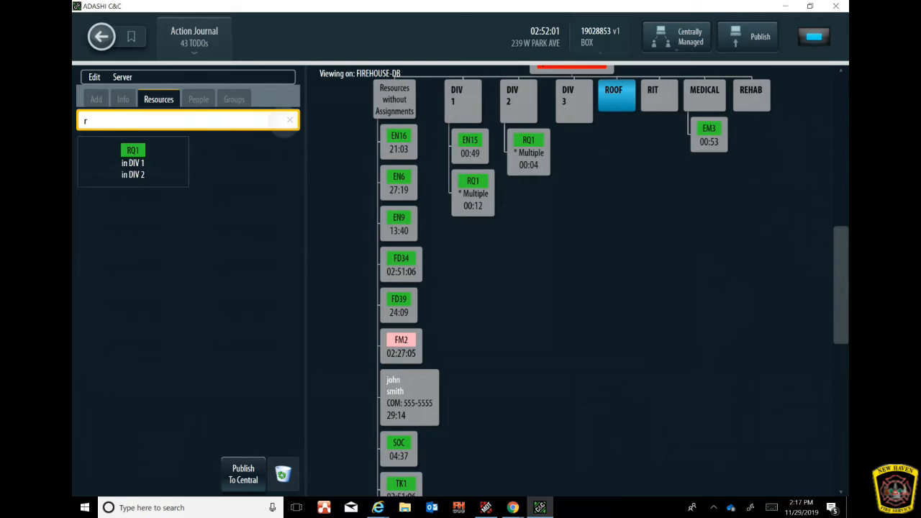
# Step: Clear the resource filter and move TK4 into DIV 1 as a subordinate
pyautogui.click(290, 119)
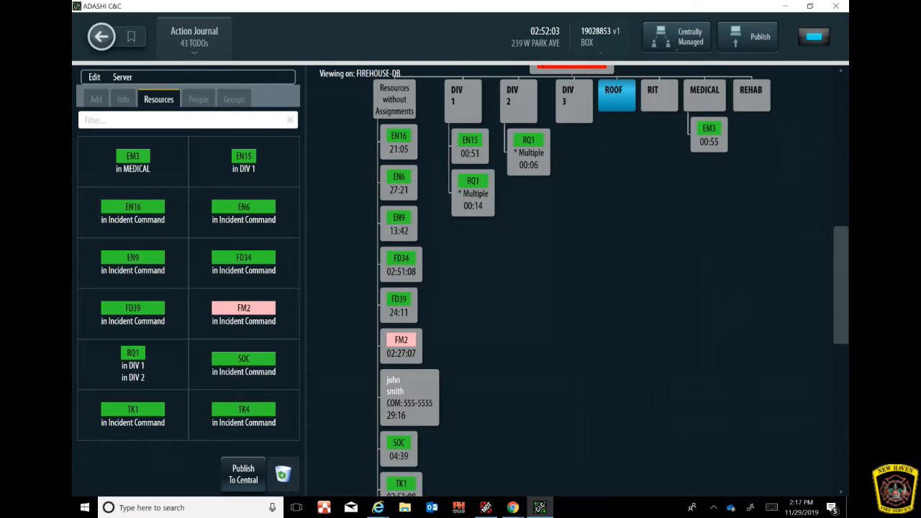
pyautogui.moveTo(244, 308); pyautogui.dragTo(463, 97)
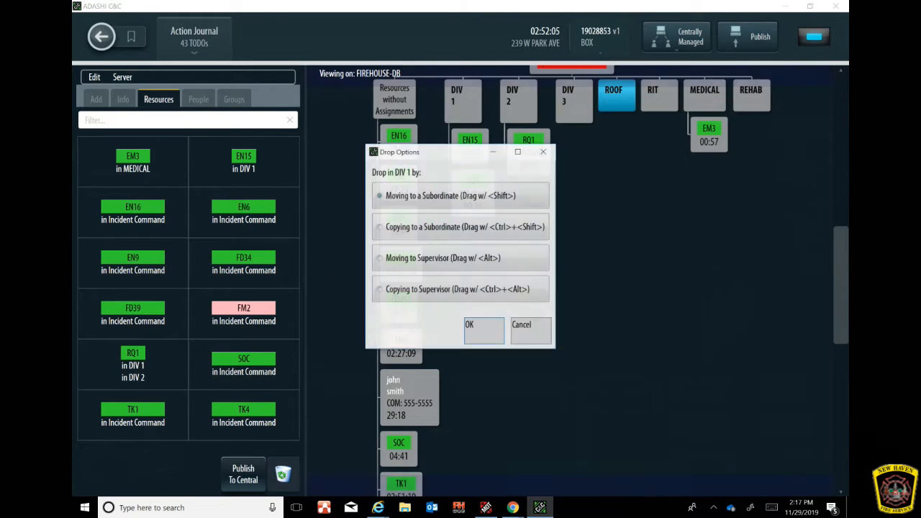
pyautogui.click(483, 330)
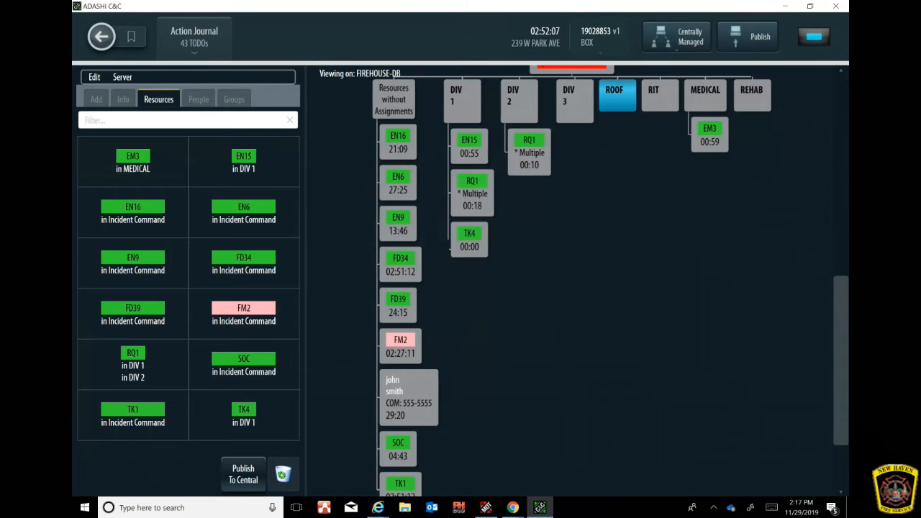
# Step: Move TK4 to ROOF and copy it back into DIV 1 as a subordinate, so it belongs to both groups
pyautogui.moveTo(483, 232); pyautogui.dragTo(613, 94)
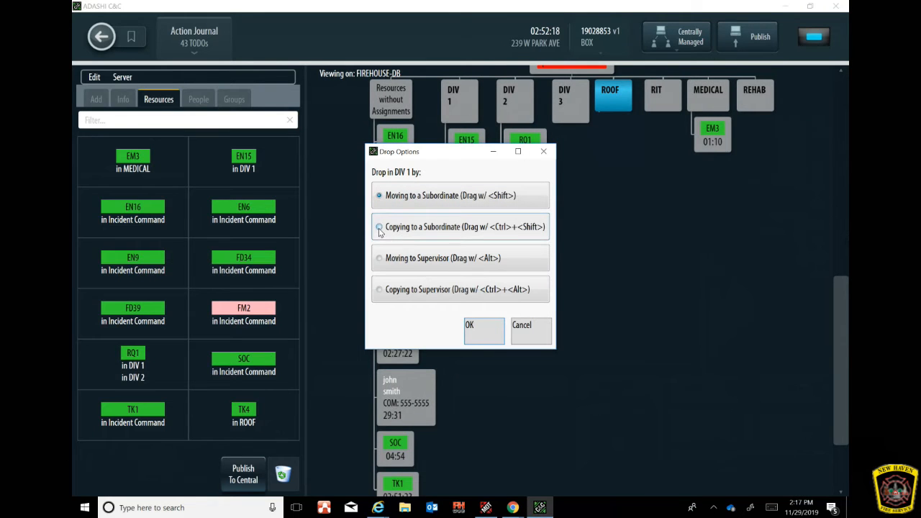
pyautogui.click(379, 227)
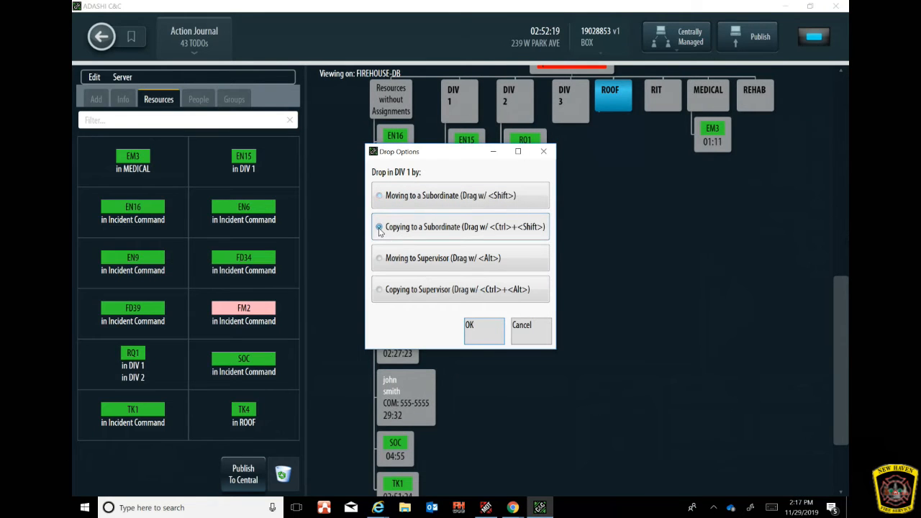
pyautogui.click(480, 332)
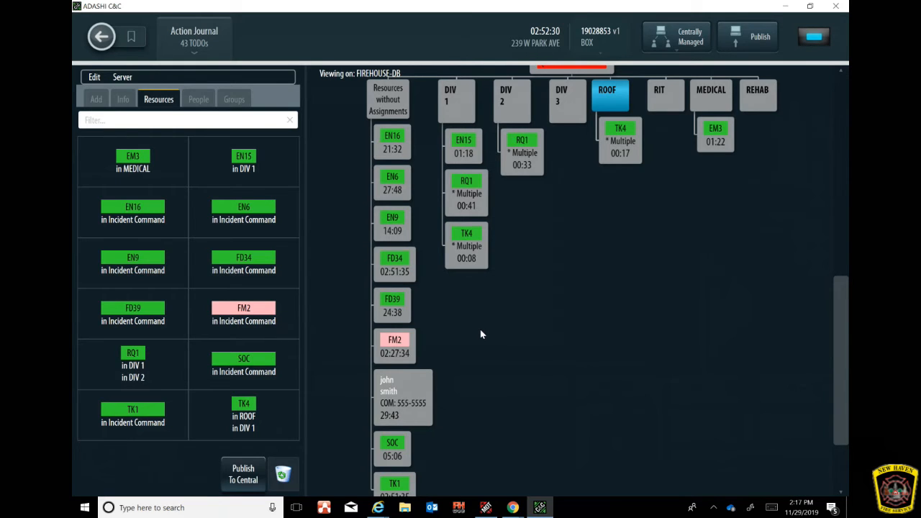
# Step: Remove RQ1 from DIV 1, keeping its assignment in DIV 2
pyautogui.moveTo(466, 189); pyautogui.dragTo(246, 468)
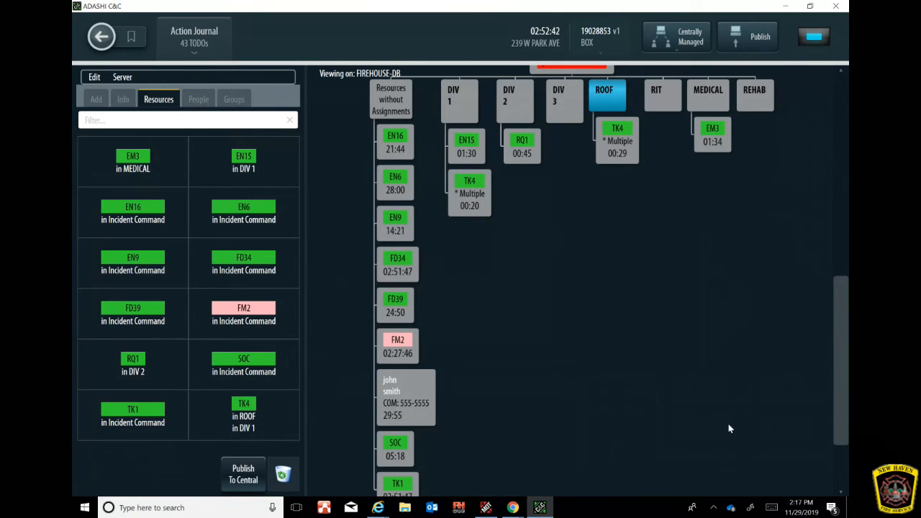
pyautogui.moveTo(848, 403); pyautogui.dragTo(822, 126)
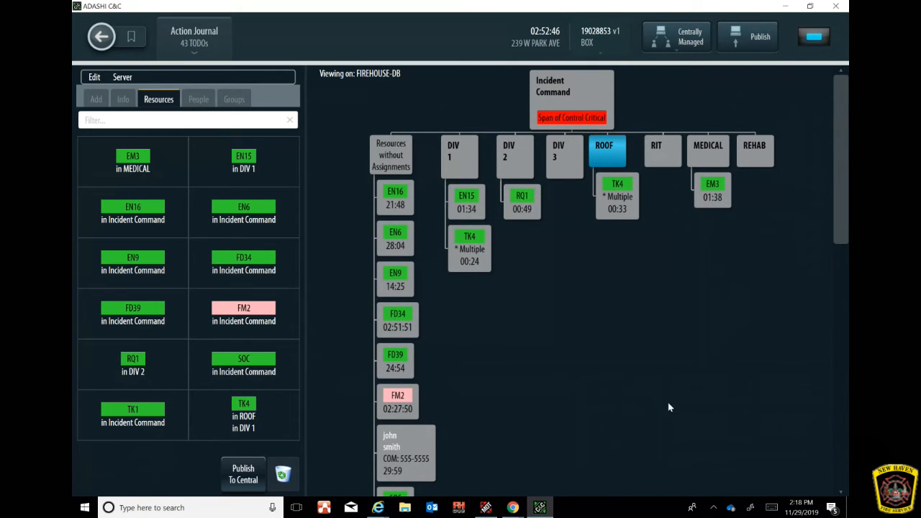
# Step: Assign FD34 to Incident Command by moving it to Commander
pyautogui.moveTo(398, 321); pyautogui.dragTo(559, 93)
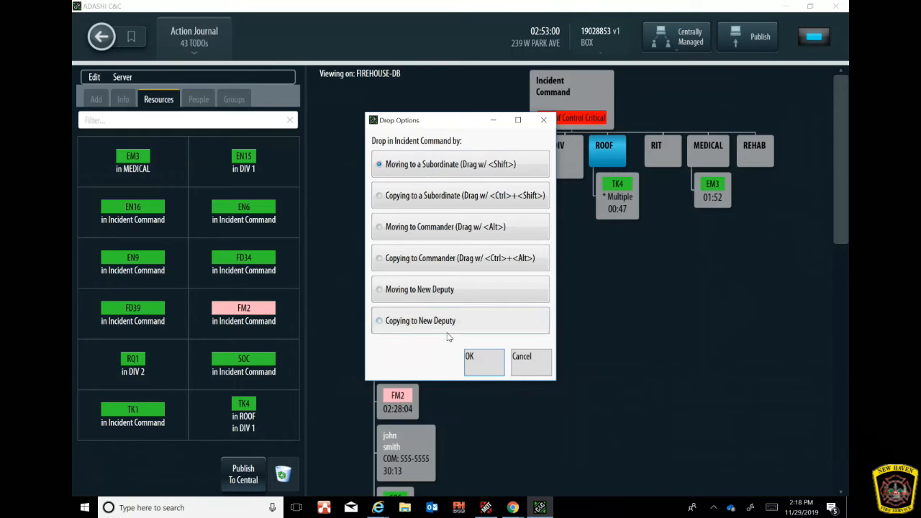
pyautogui.click(487, 364)
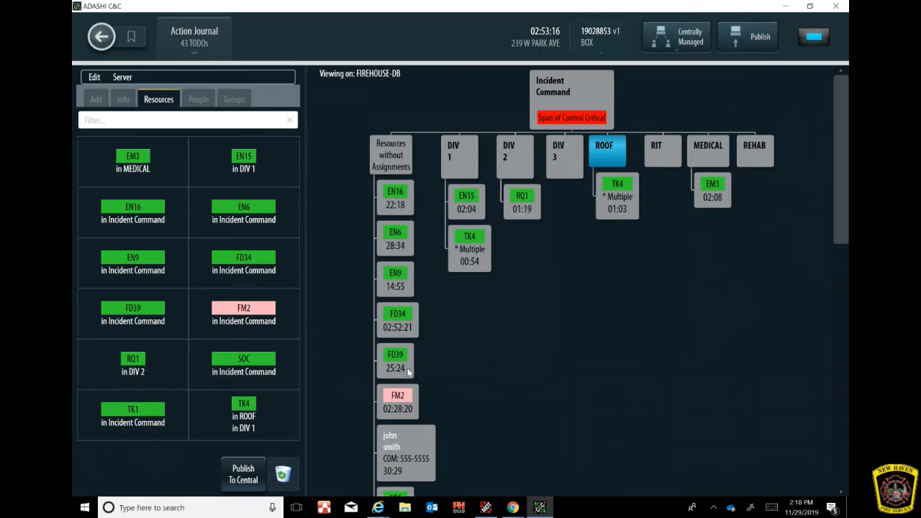
pyautogui.moveTo(401, 315); pyautogui.dragTo(552, 101)
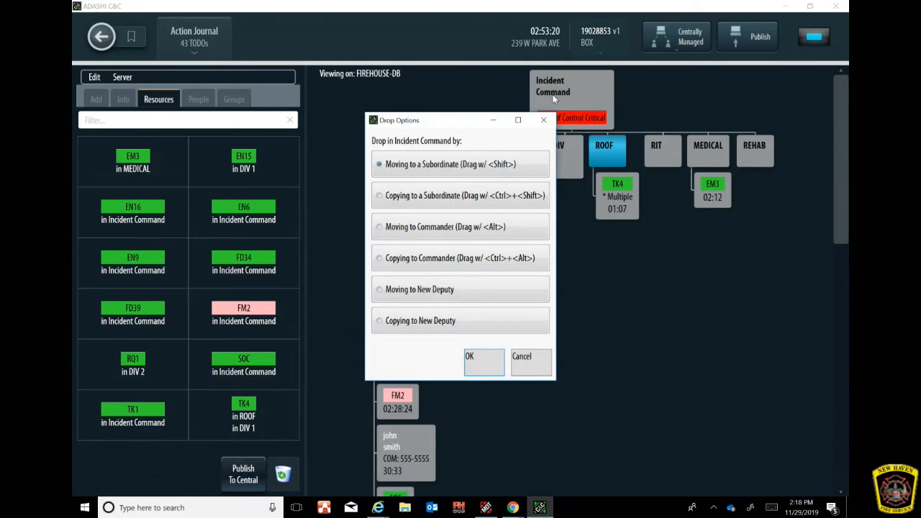
pyautogui.click(379, 227)
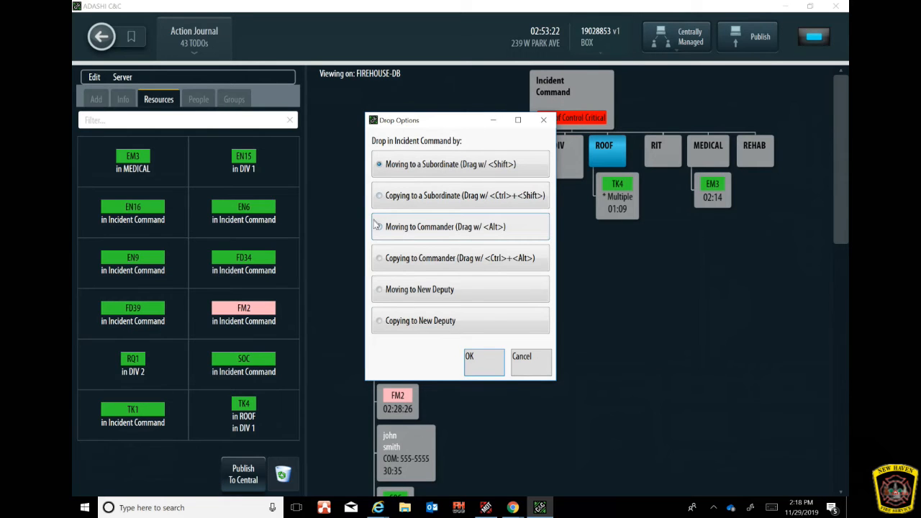
pyautogui.click(478, 360)
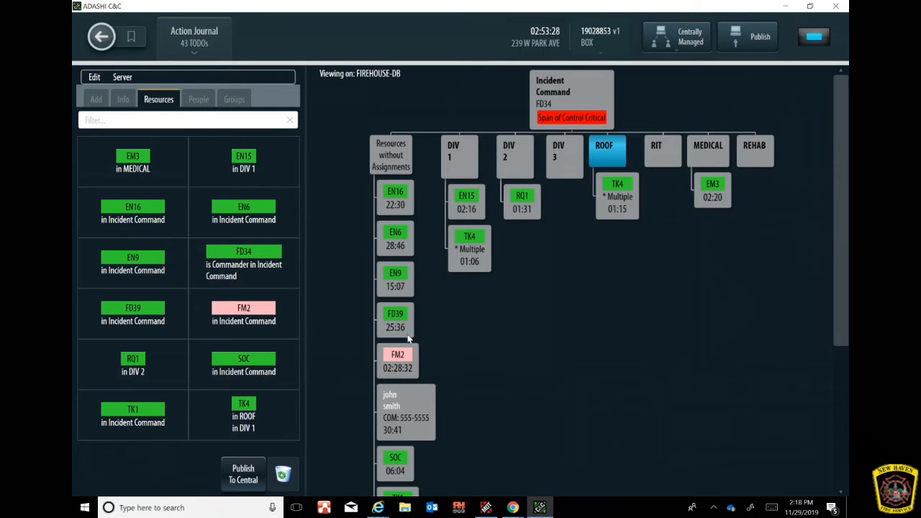
# Step: Move EN9 from the unassigned resources into DIV 1 as a subordinate
pyautogui.moveTo(390, 278); pyautogui.dragTo(468, 180)
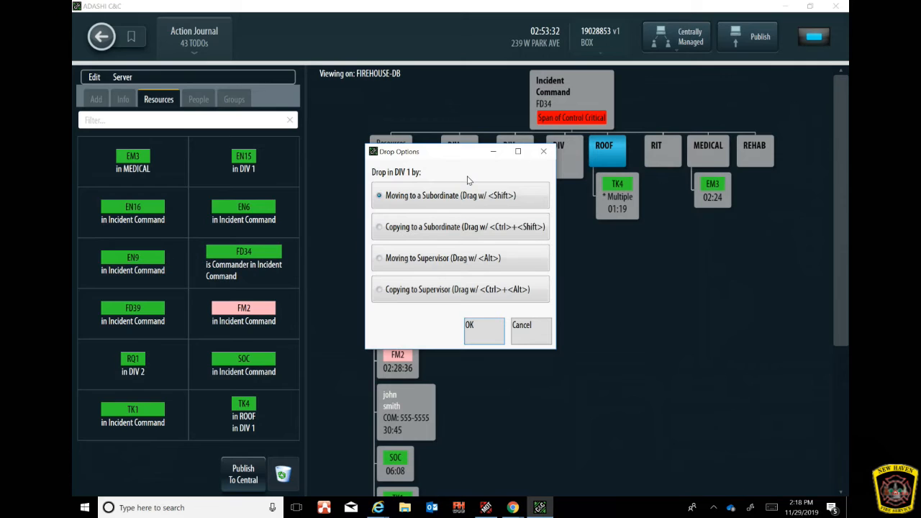
pyautogui.click(483, 324)
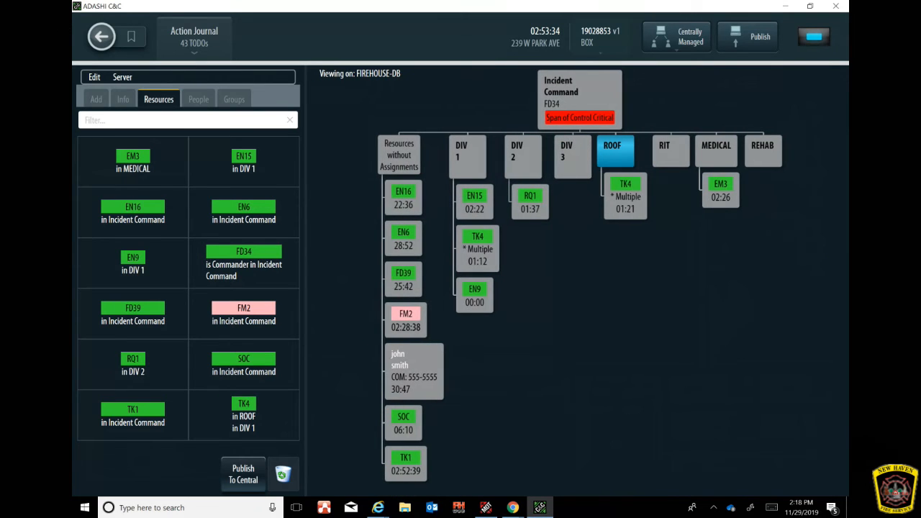
pyautogui.moveTo(416, 327); pyautogui.dragTo(466, 173)
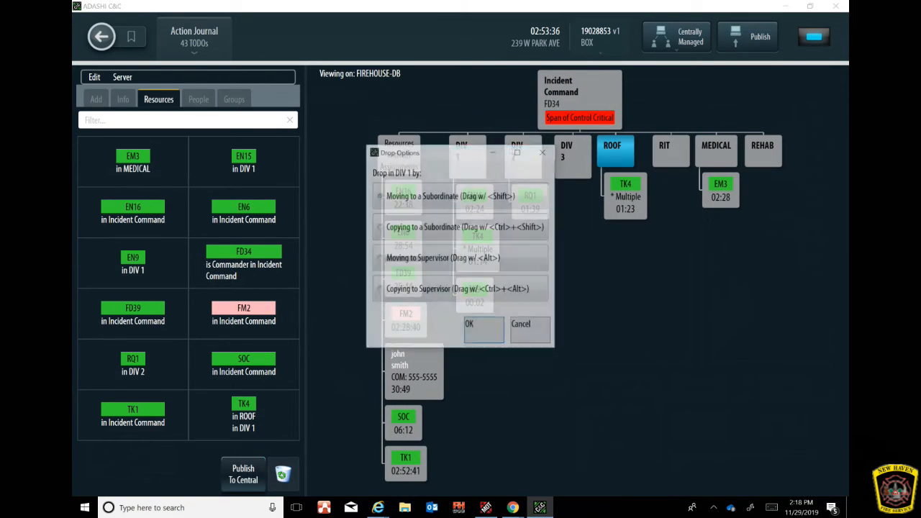
pyautogui.click(530, 326)
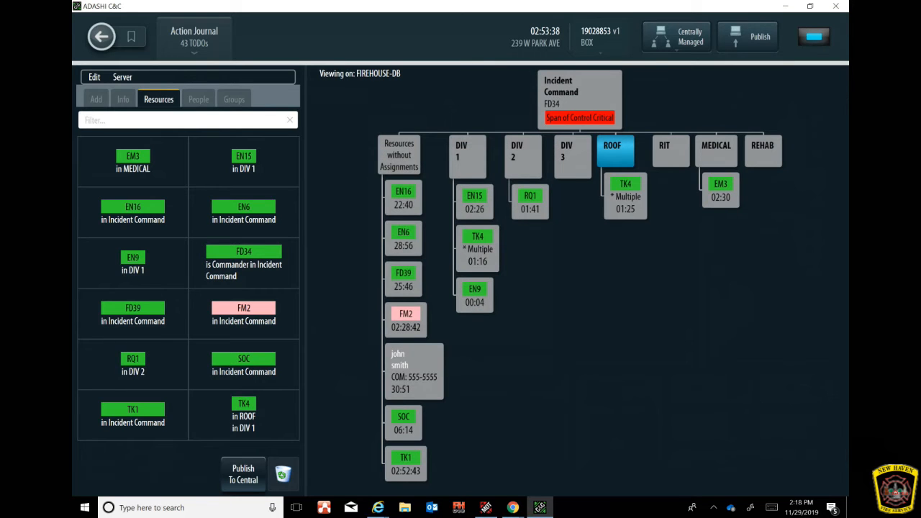
# Step: Make EN15 the leader of DIV 1 by moving it to Supervisor
pyautogui.moveTo(472, 193); pyautogui.dragTo(469, 172)
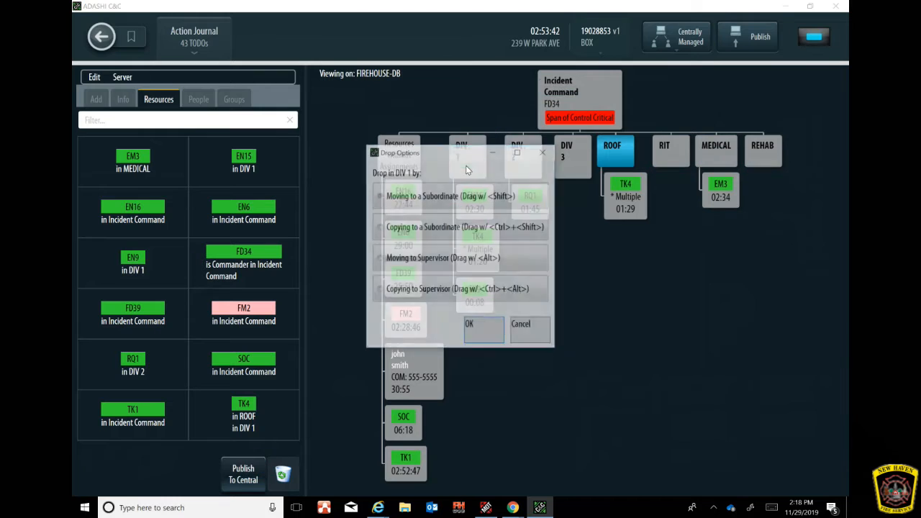
pyautogui.click(379, 257)
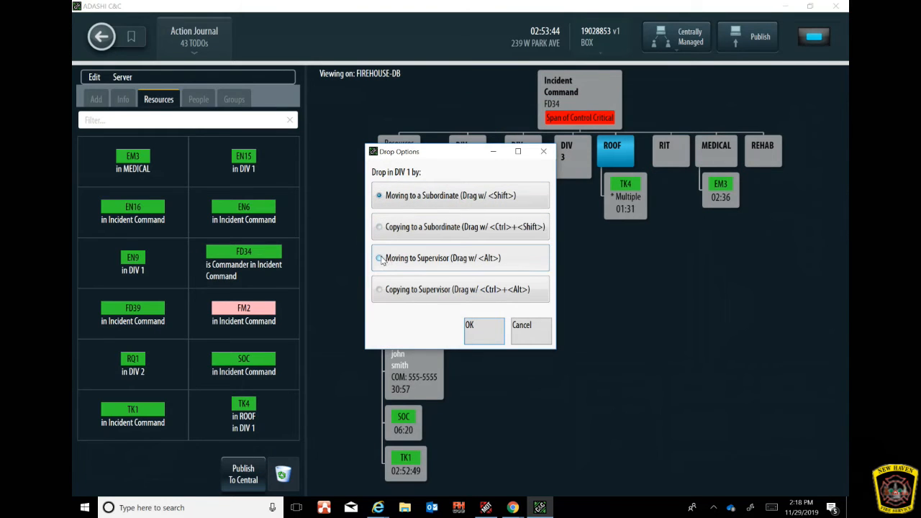
pyautogui.click(480, 337)
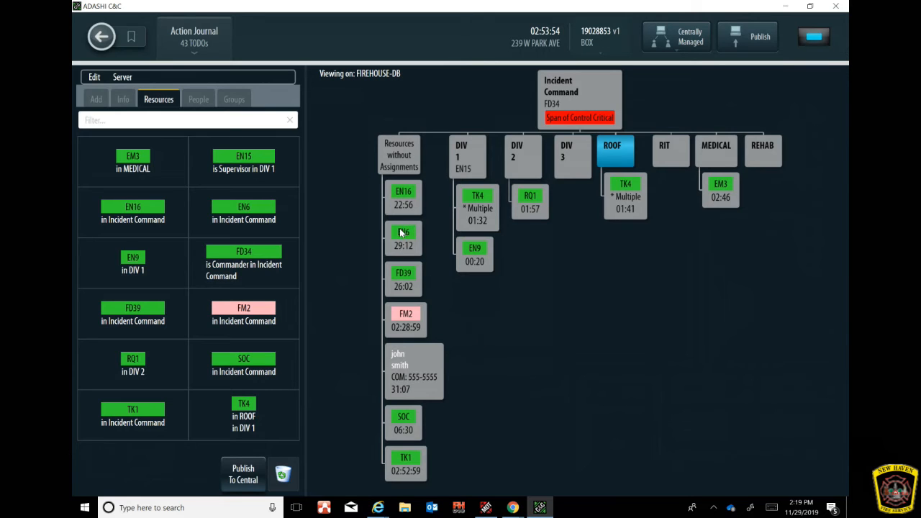
# Step: Move EN6 from the unassigned resources into DIV 3 as a subordinate
pyautogui.moveTo(403, 236); pyautogui.dragTo(579, 177)
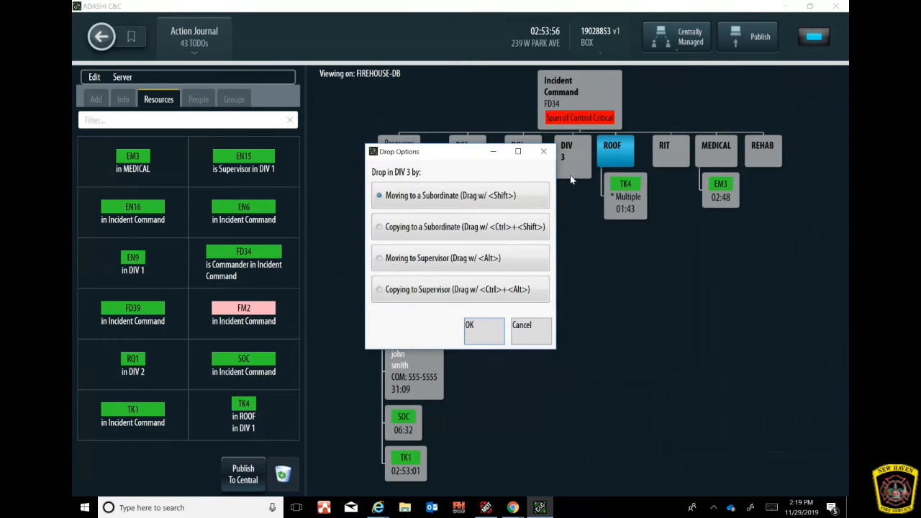
pyautogui.click(483, 337)
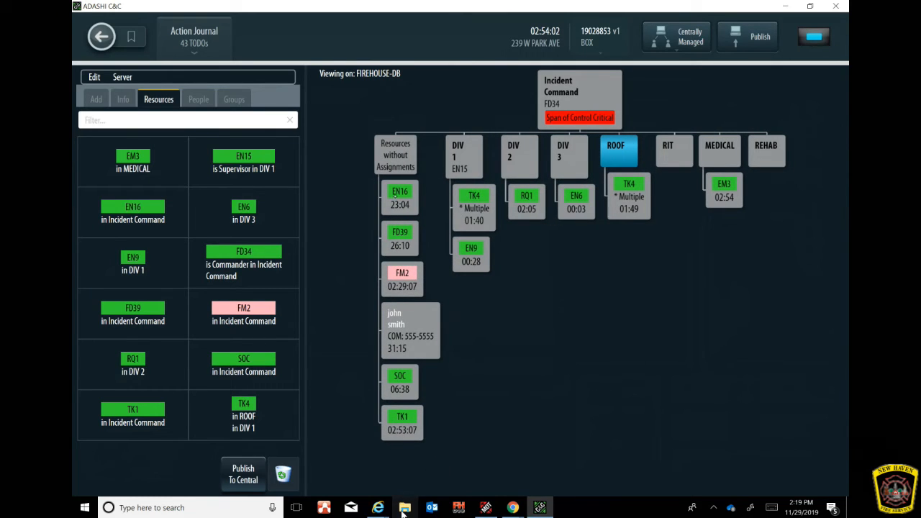
# Step: View the editable details of unassigned resource EN16 and close them without saving
pyautogui.rightClick(394, 195)
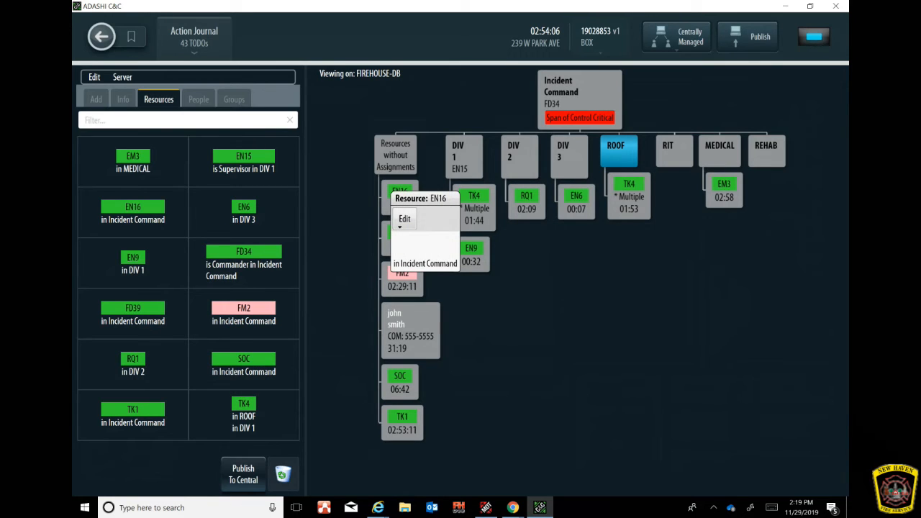
pyautogui.click(404, 223)
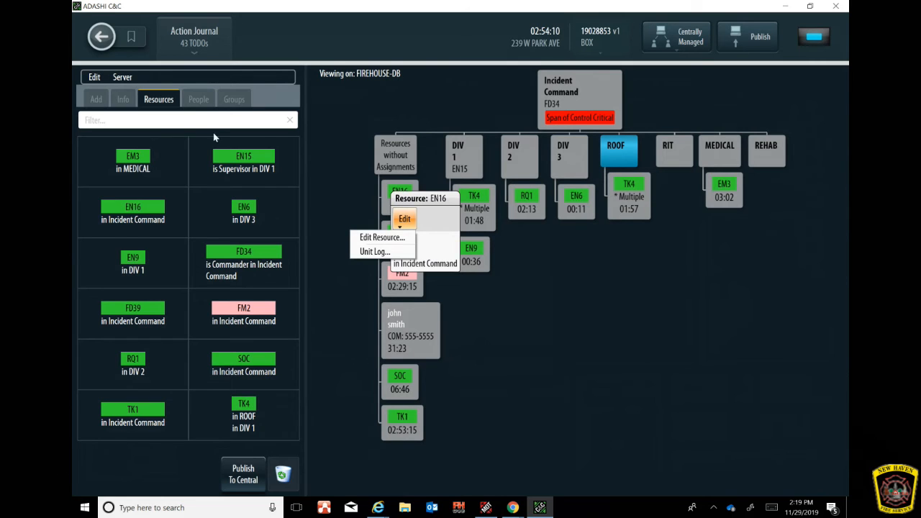
pyautogui.click(382, 237)
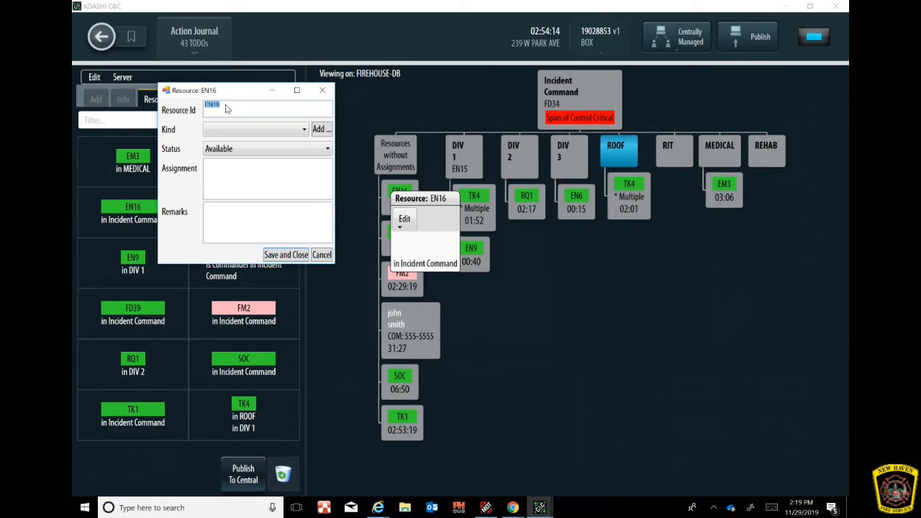
pyautogui.click(320, 254)
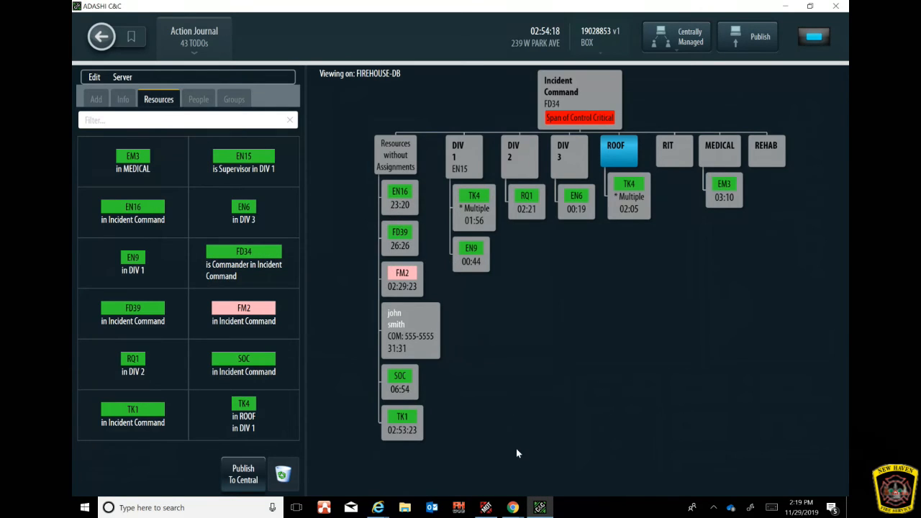
# Step: Move EN16 from the unassigned resources into RIT as a subordinate
pyautogui.moveTo(399, 195); pyautogui.dragTo(675, 152)
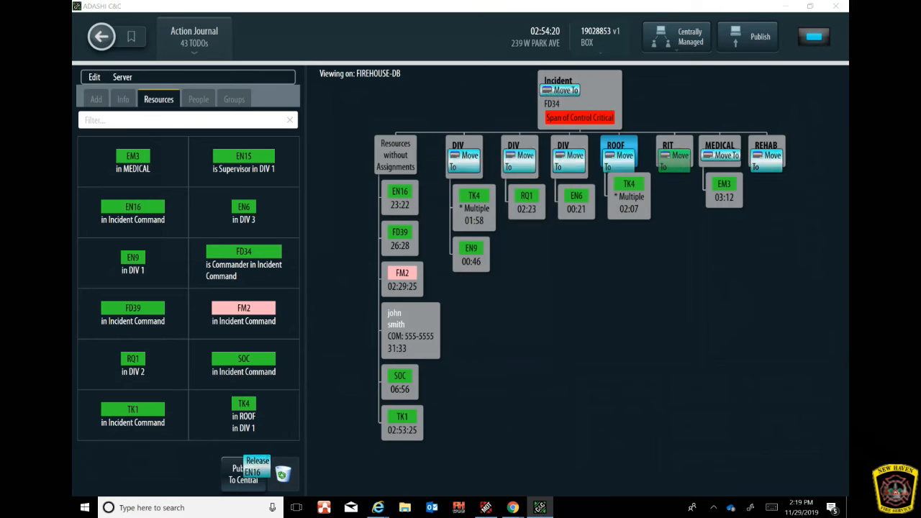
pyautogui.click(472, 323)
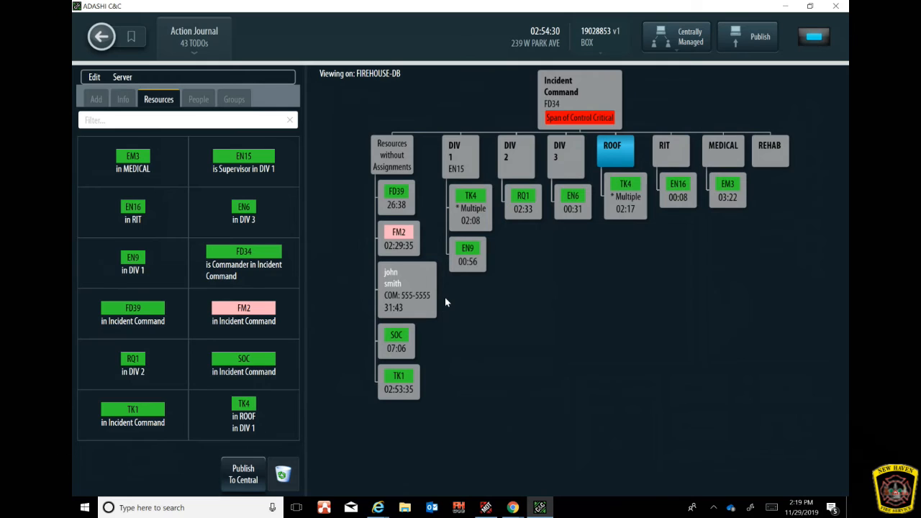
# Step: Remove TK4 from ROOF and move its remaining assignment from DIV 1 to REHAB
pyautogui.moveTo(621, 206); pyautogui.dragTo(259, 467)
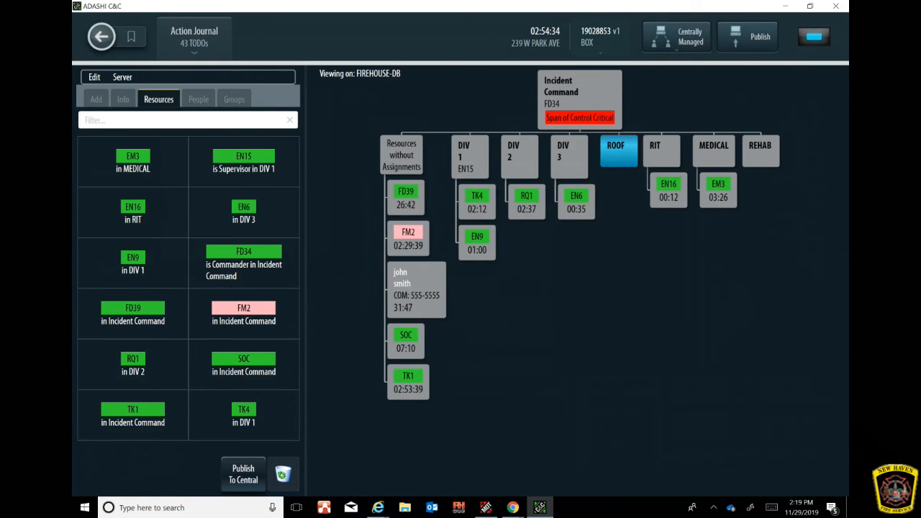
pyautogui.moveTo(484, 208); pyautogui.dragTo(759, 155)
pyautogui.press('Return')
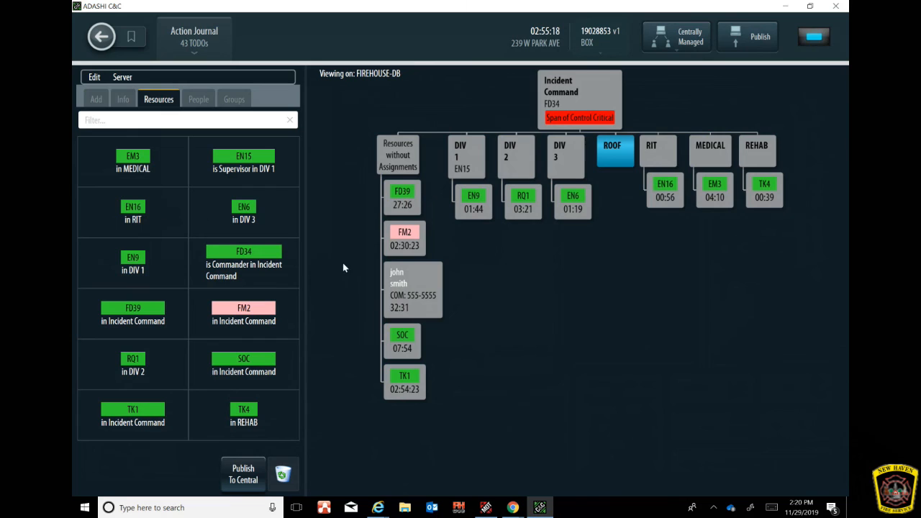
# Step: Display the types of new items that can be added to the command organization chart
pyautogui.click(95, 100)
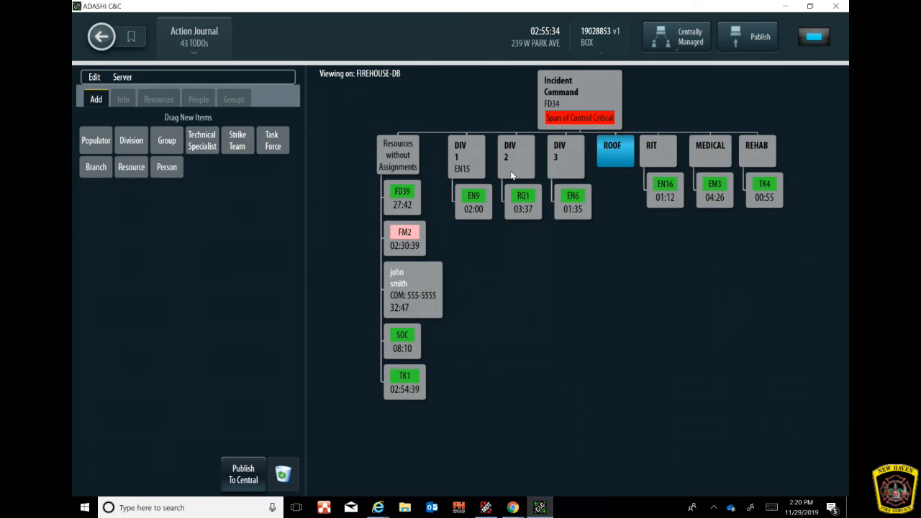
pyautogui.moveTo(512, 507)
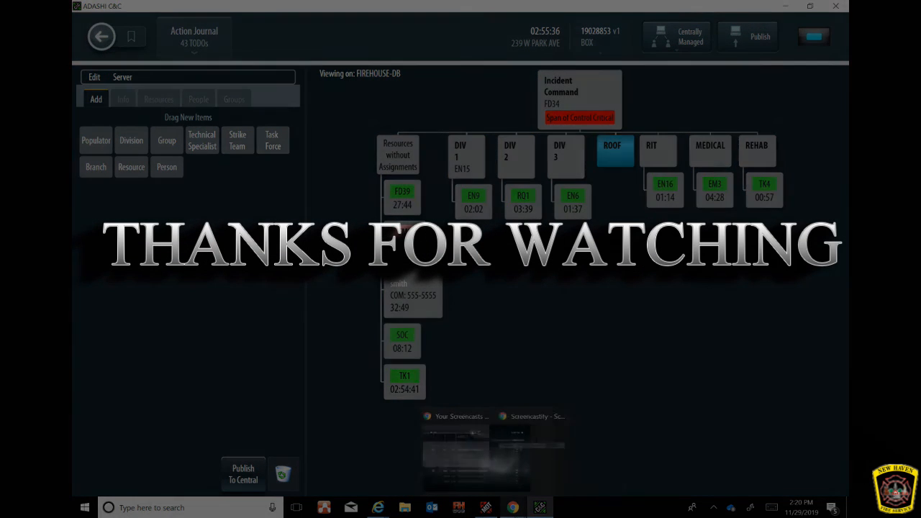